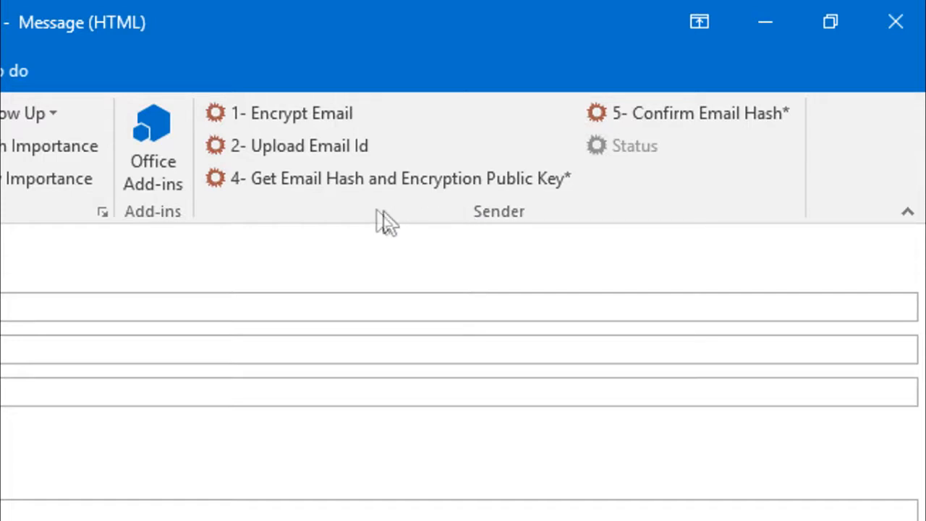
# - Encrypt the draft with the shared key, adding the .msg.expit attachment, hash and email ID
pyautogui.click(278, 118)
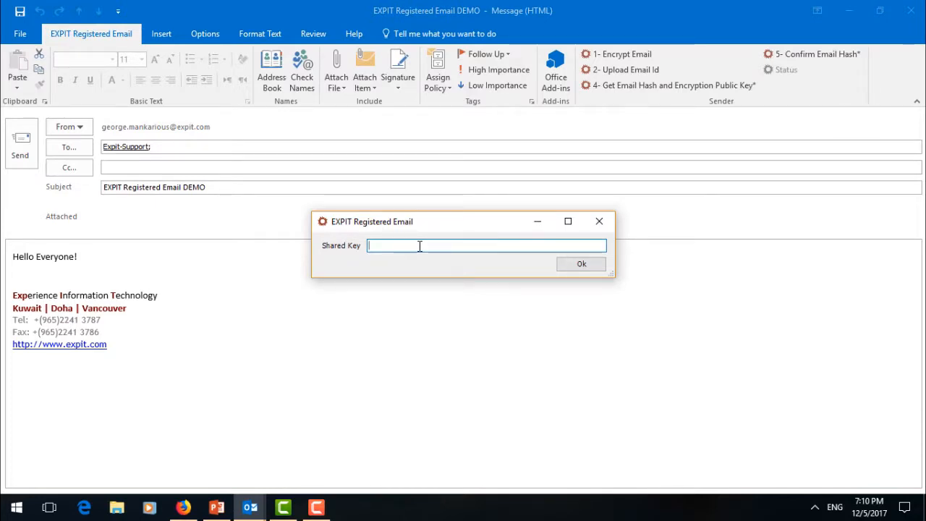
pyautogui.write('demo')
pyautogui.click(581, 266)
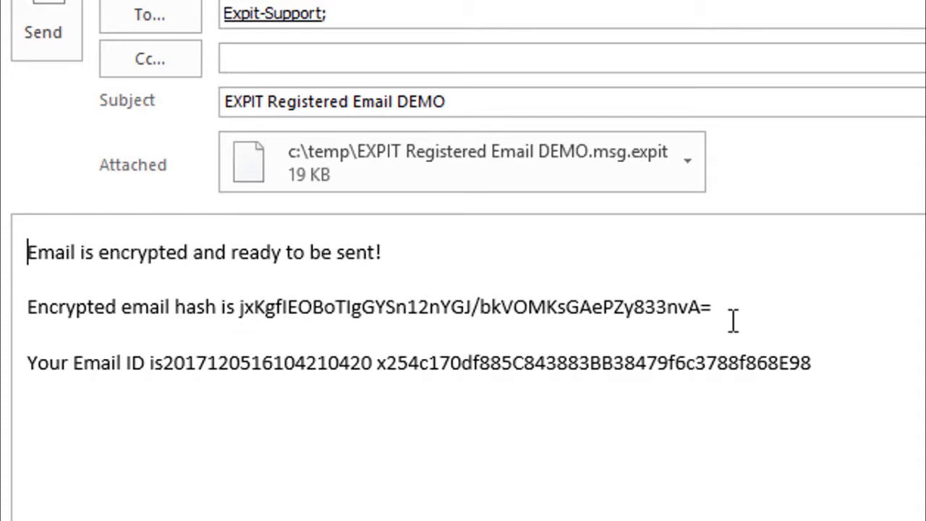
pyautogui.moveTo(699, 306); pyautogui.dragTo(241, 311)
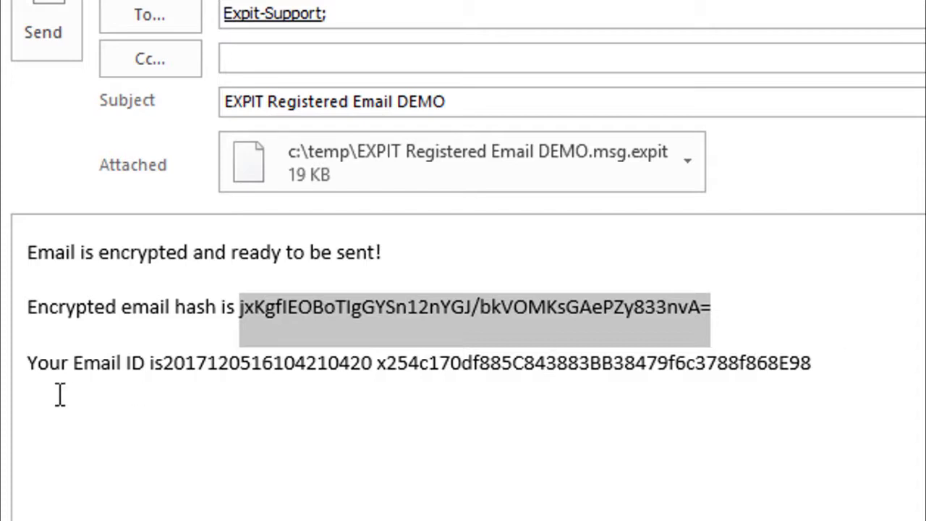
pyautogui.doubleClick(209, 361)
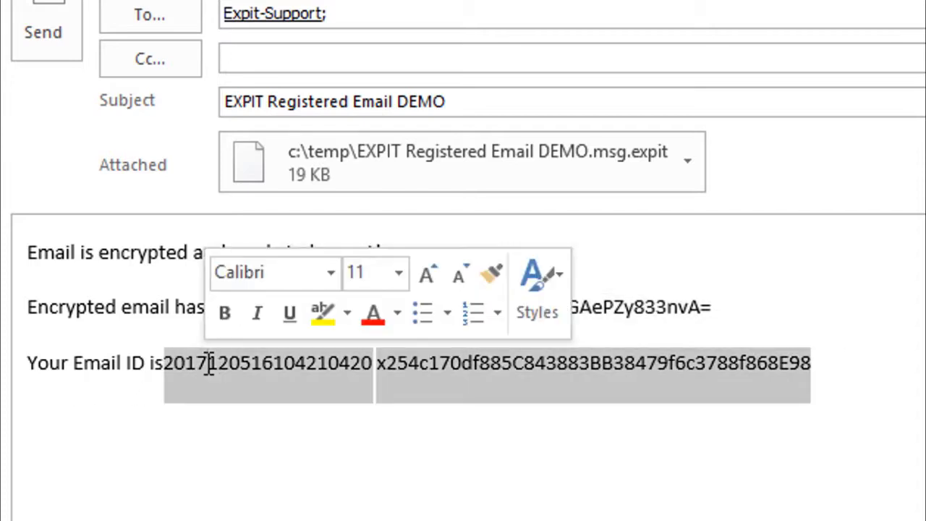
pyautogui.click(574, 405)
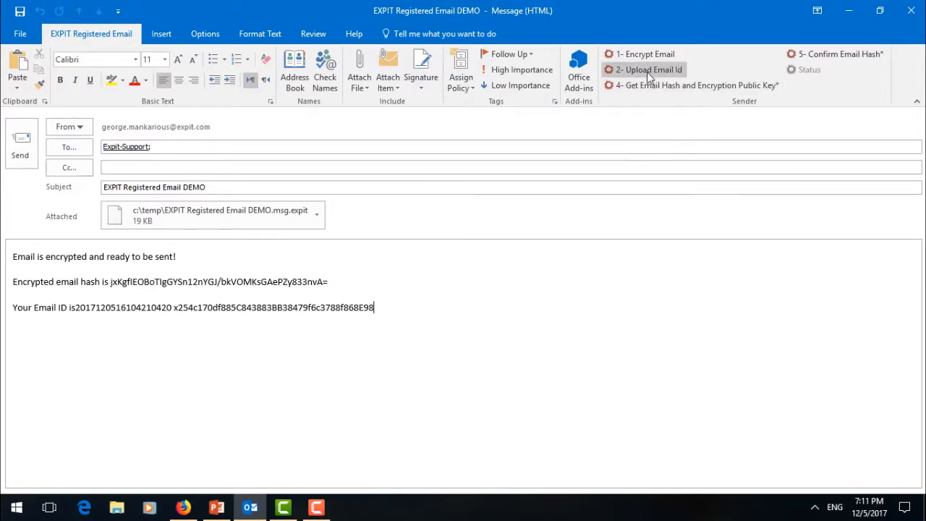
# - Upload the email ID to Ethereum for the recipient's address and bring up Etherscan in Firefox
pyautogui.click(656, 74)
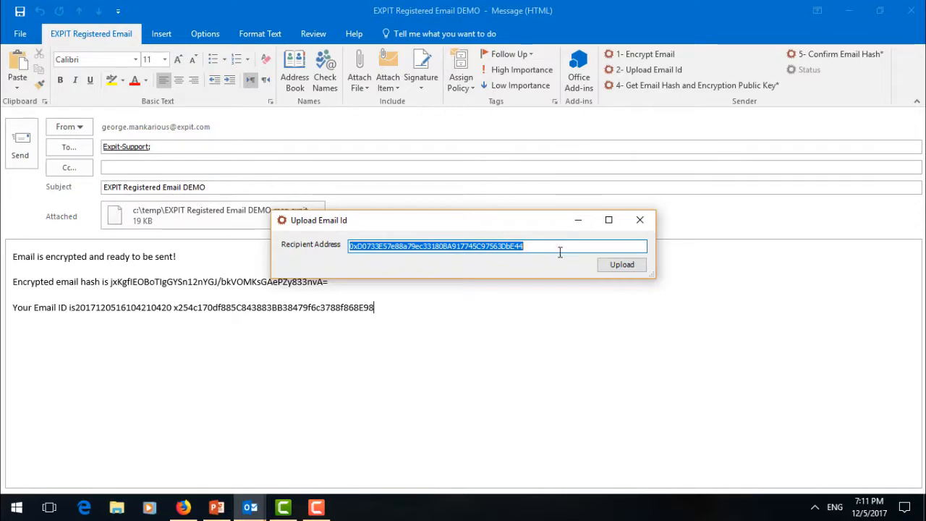
pyautogui.click(614, 268)
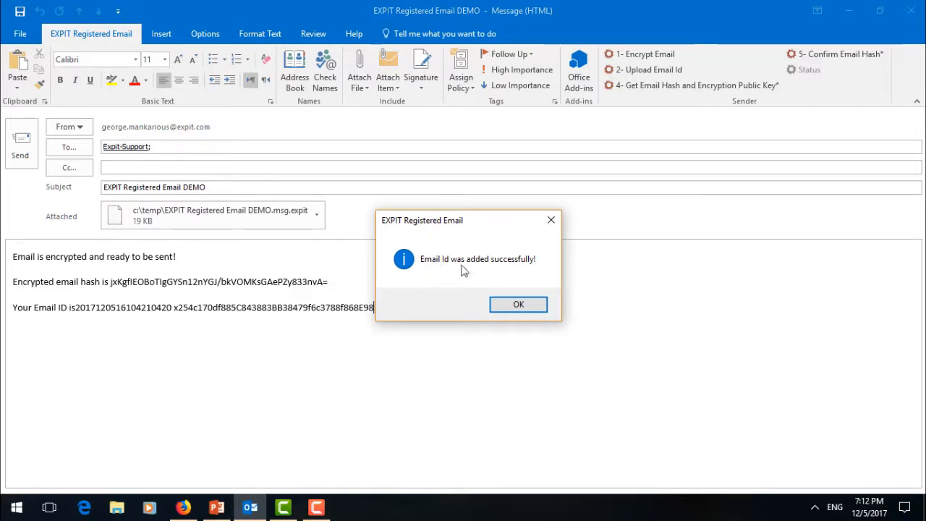
pyautogui.click(529, 305)
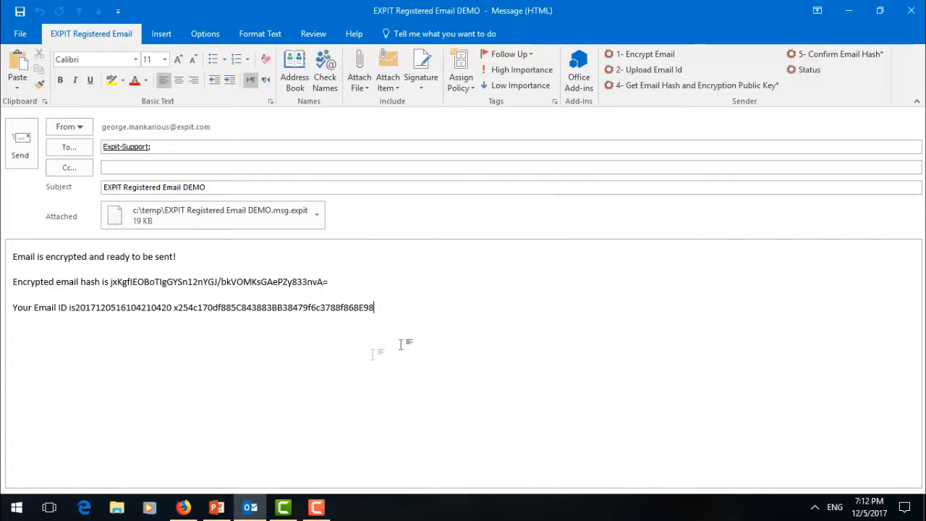
pyautogui.click(183, 508)
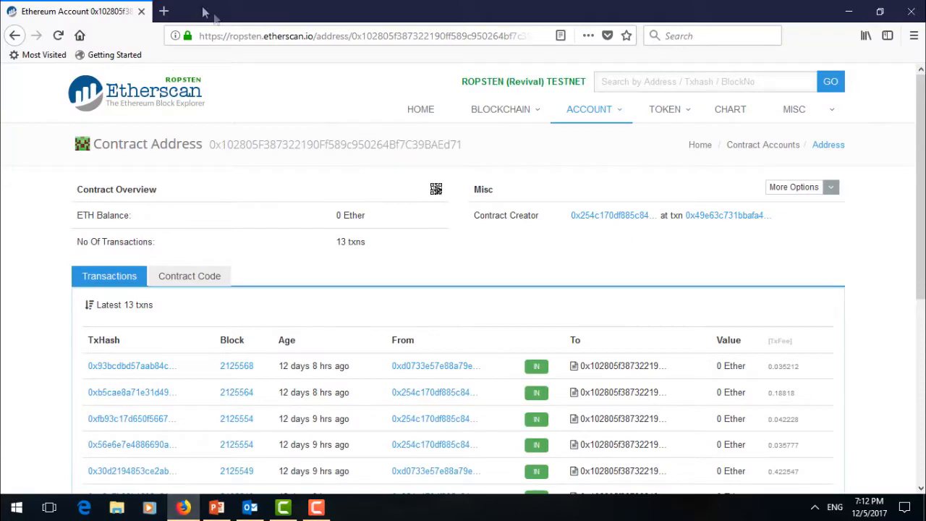
# - Reload the Etherscan contract page to see the new email-ID transaction in block 2206811
pyautogui.click(244, 35)
pyautogui.press('Return')
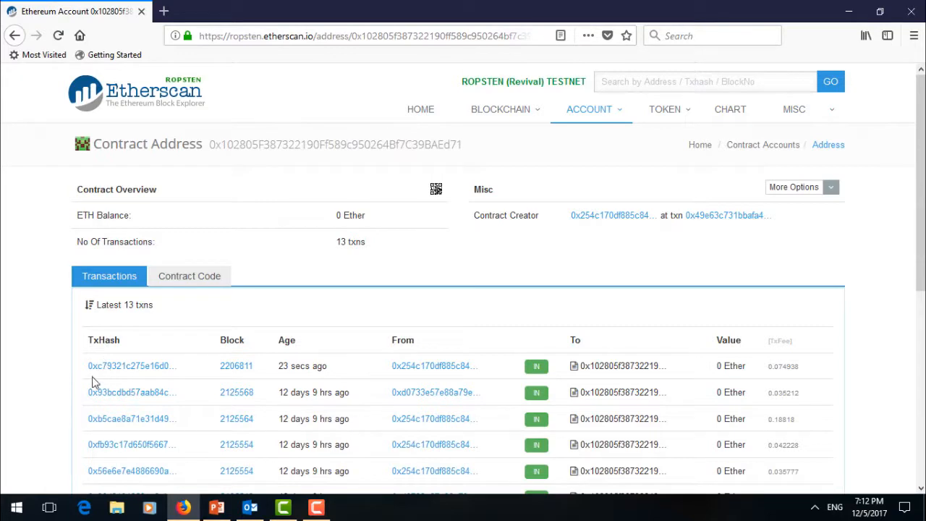
pyautogui.moveTo(319, 370)
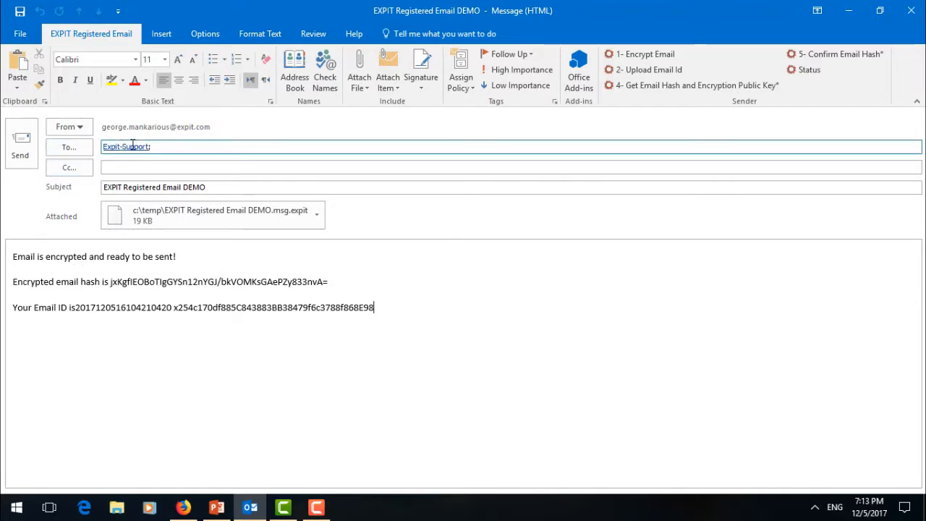
# - Send the encrypted email with its .msg.expit attachment to the support recipient
pyautogui.moveTo(136, 148)
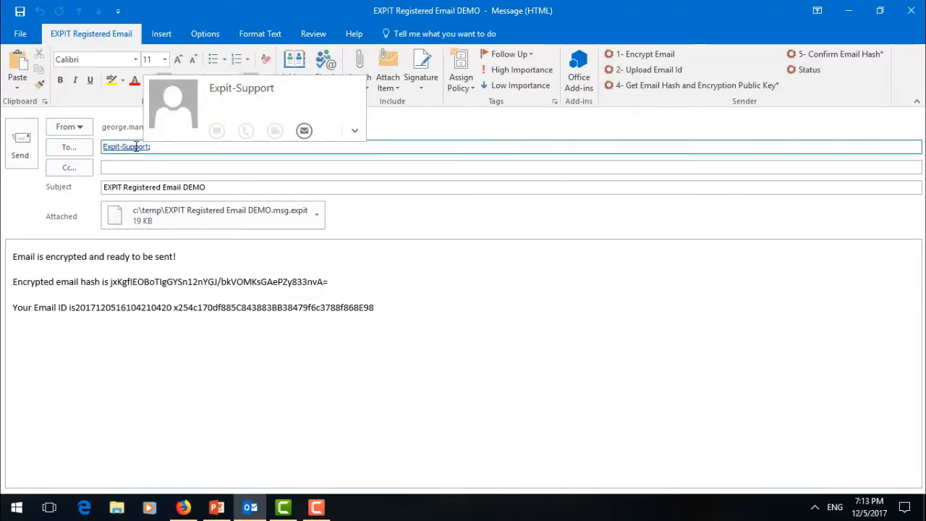
pyautogui.click(26, 150)
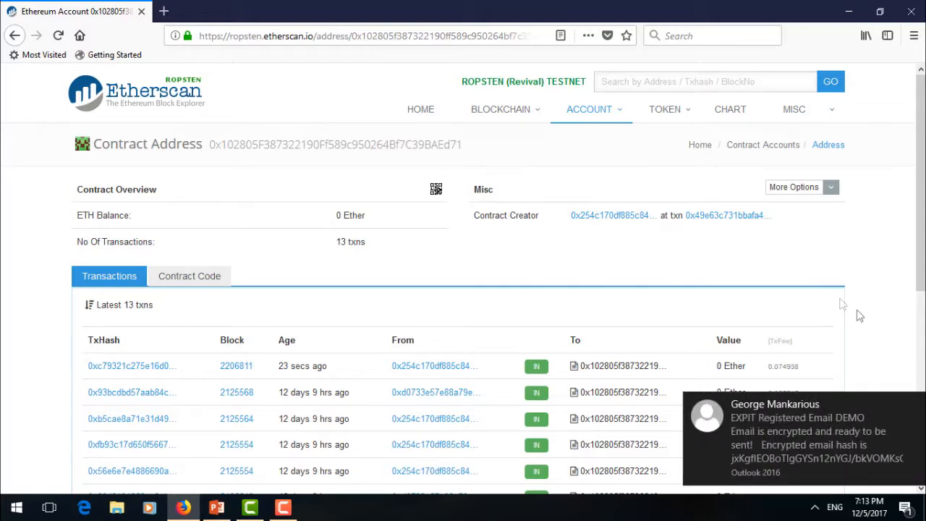
# - Open the received encrypted email from Outlook's new-mail notification
pyautogui.click(796, 445)
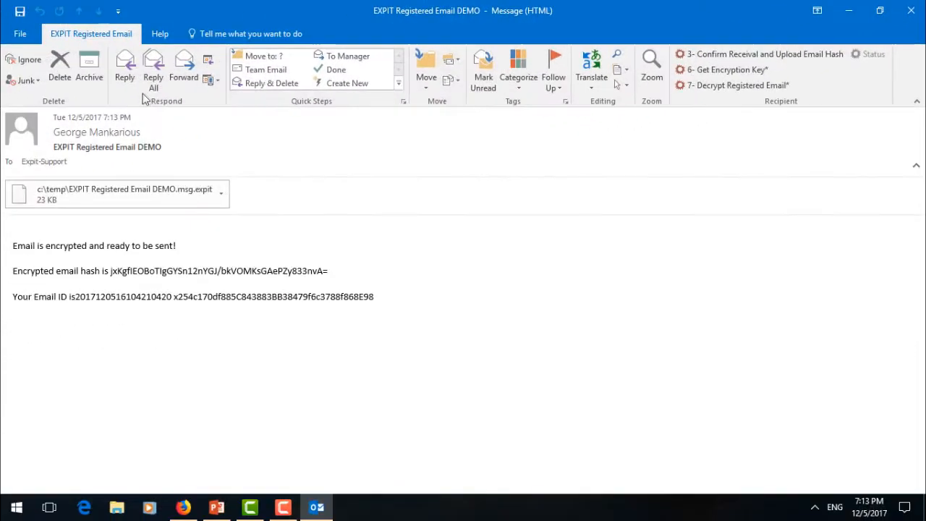
# - Start a reply quoting the hash and email ID, then switch back to the original message
pyautogui.click(126, 75)
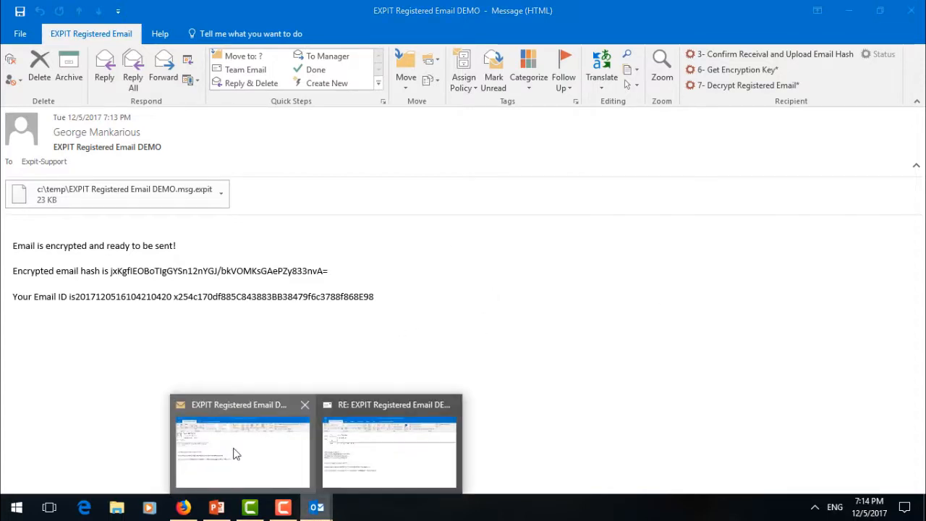
pyautogui.moveTo(316, 507)
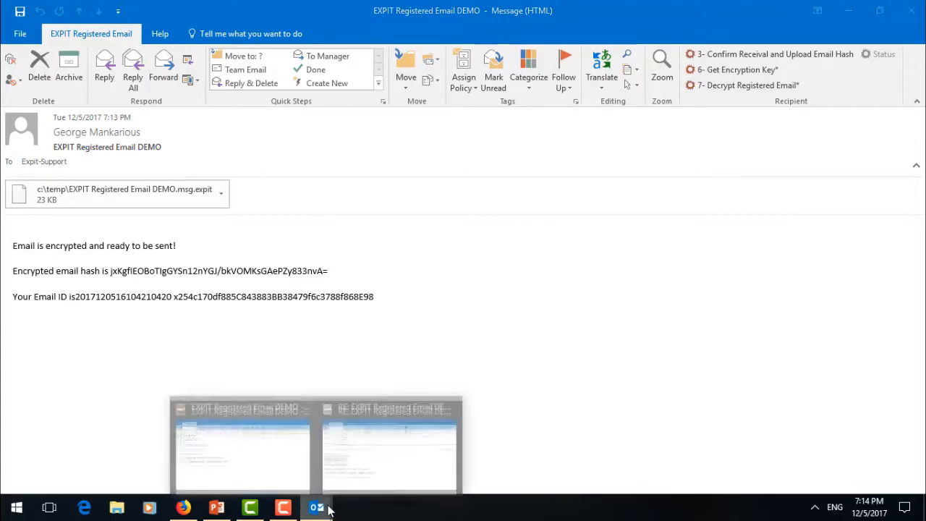
pyautogui.click(388, 441)
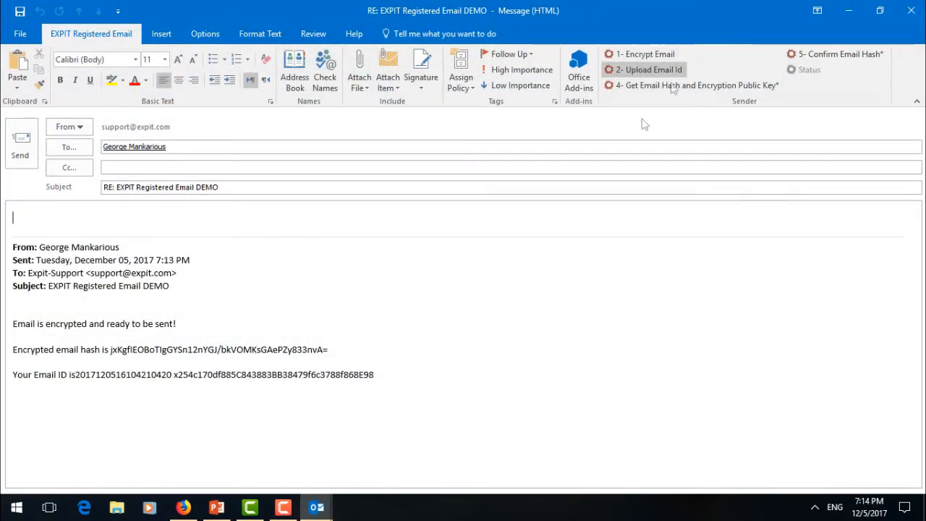
pyautogui.moveTo(317, 507)
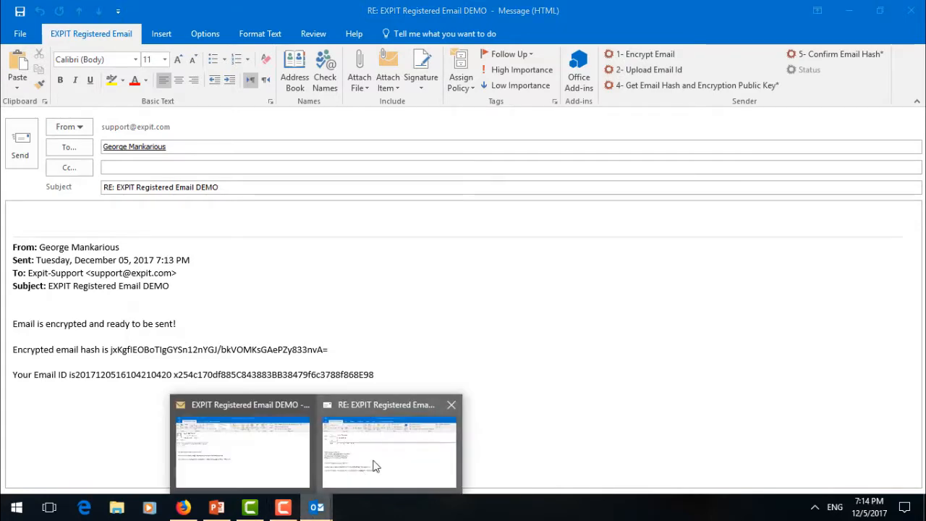
pyautogui.click(245, 453)
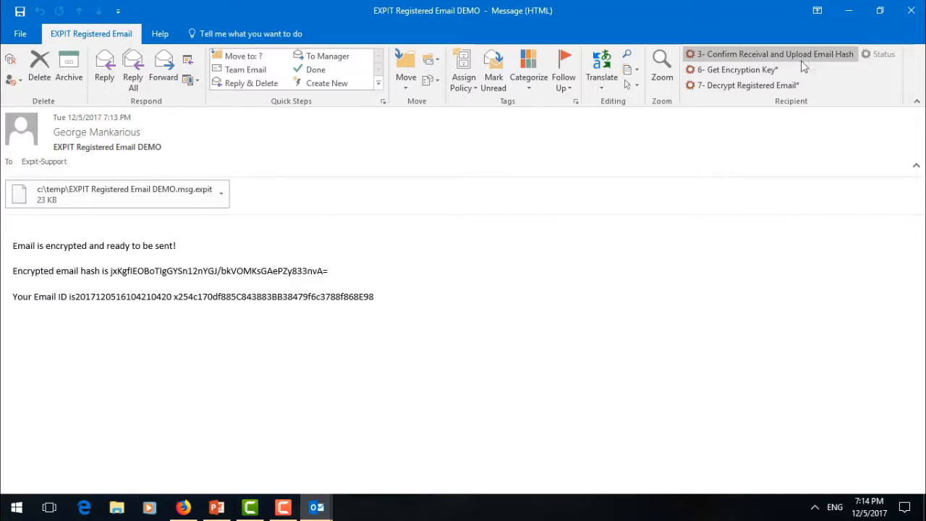
# - Open the receipt confirmation form and inspect the prefilled email hash and email ID
pyautogui.click(747, 54)
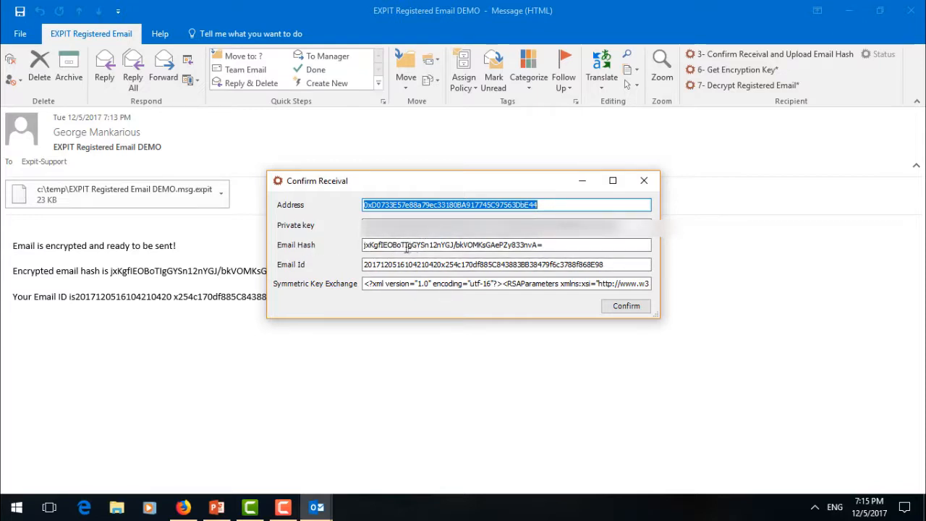
pyautogui.moveTo(366, 183); pyautogui.dragTo(486, 187)
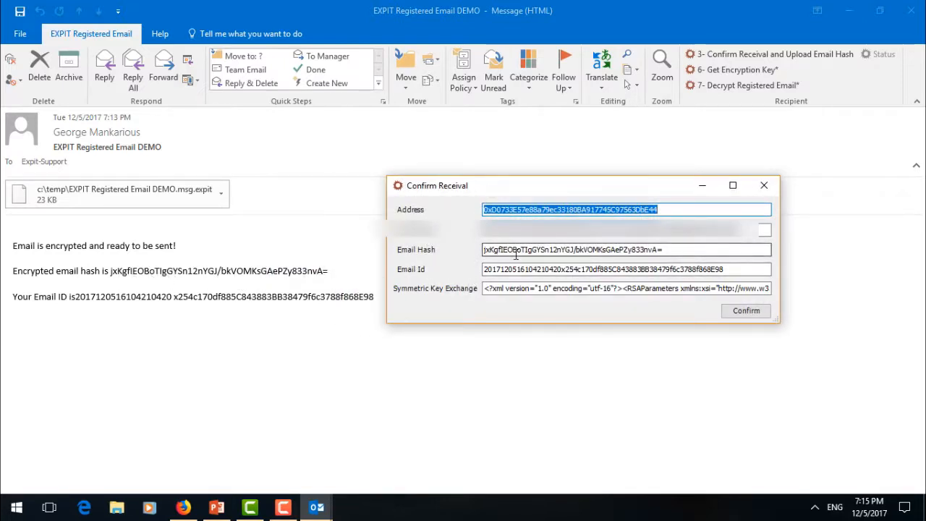
pyautogui.doubleClick(516, 253)
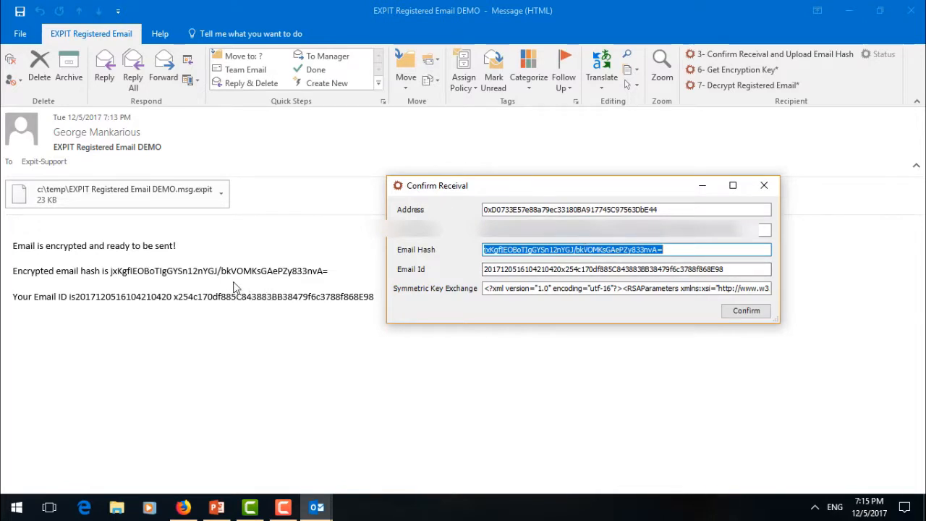
pyautogui.click(704, 251)
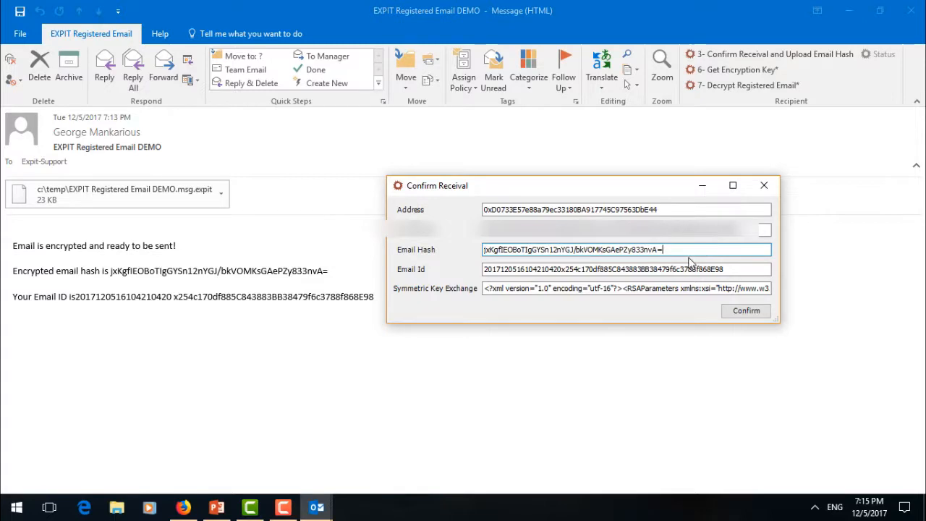
pyautogui.doubleClick(548, 269)
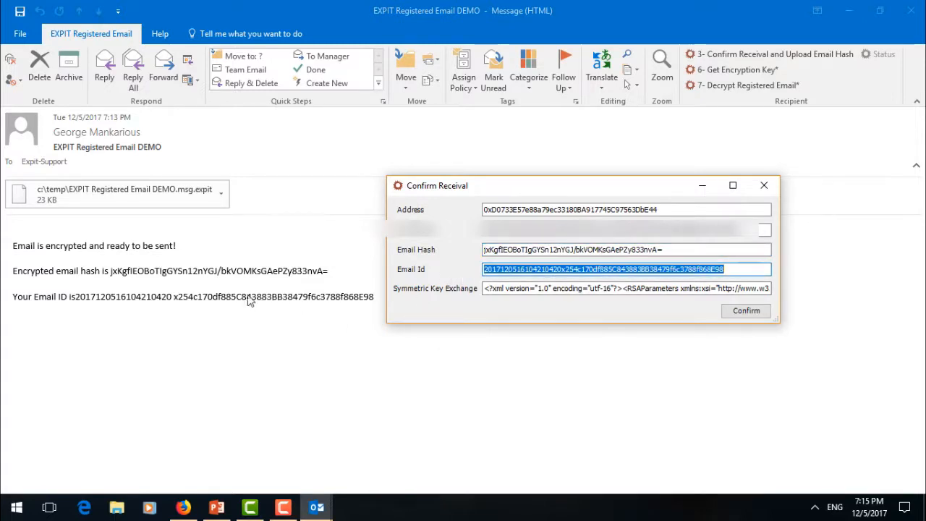
# - Review the symmetric key exchange value and confirm receipt, uploading the email hash
pyautogui.click(577, 288)
pyautogui.doubleClick(577, 288)
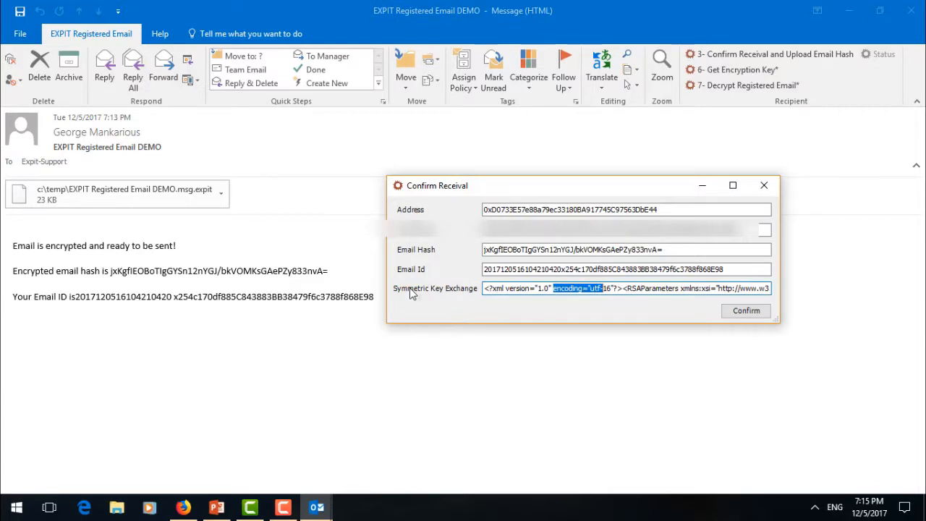
pyautogui.doubleClick(534, 288)
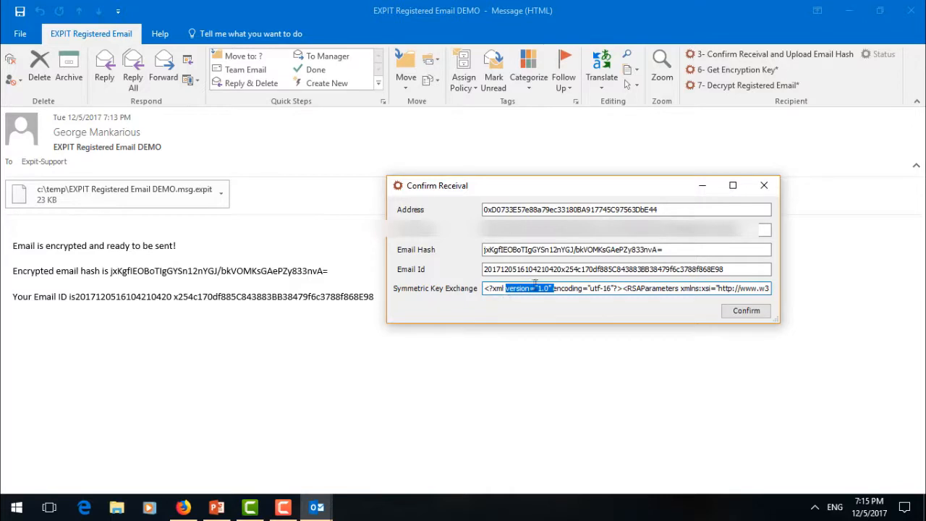
pyautogui.click(567, 288)
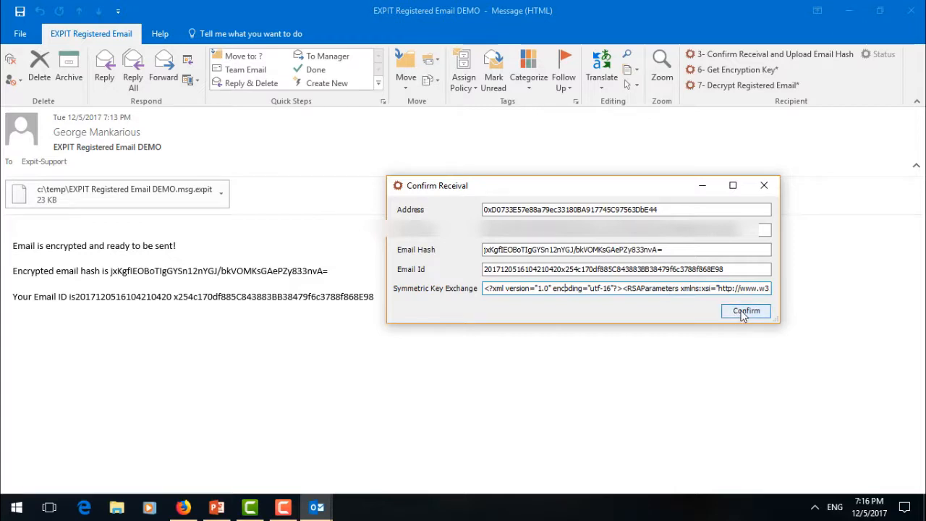
pyautogui.click(743, 313)
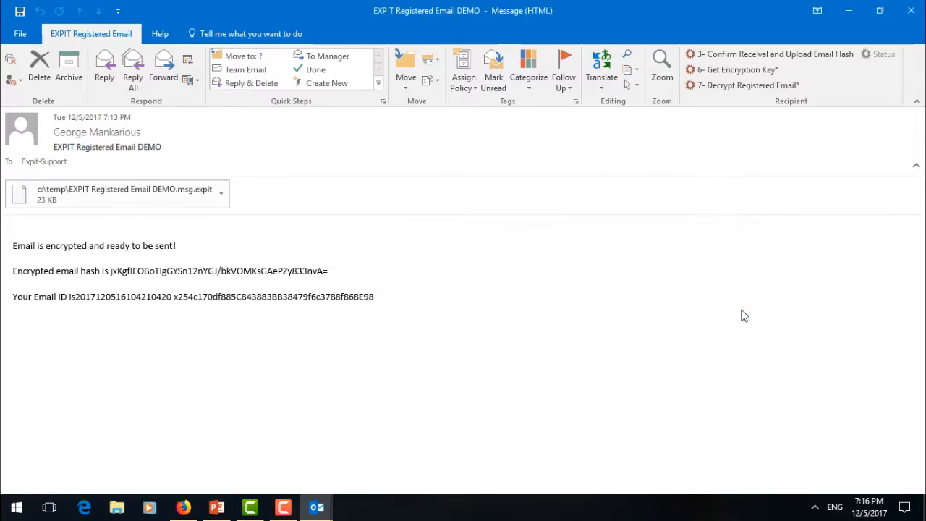
pyautogui.click(183, 508)
# - Reload Etherscan until the receipt-confirmation transaction lands in block 2206828, then minimize Firefox
pyautogui.click(267, 35)
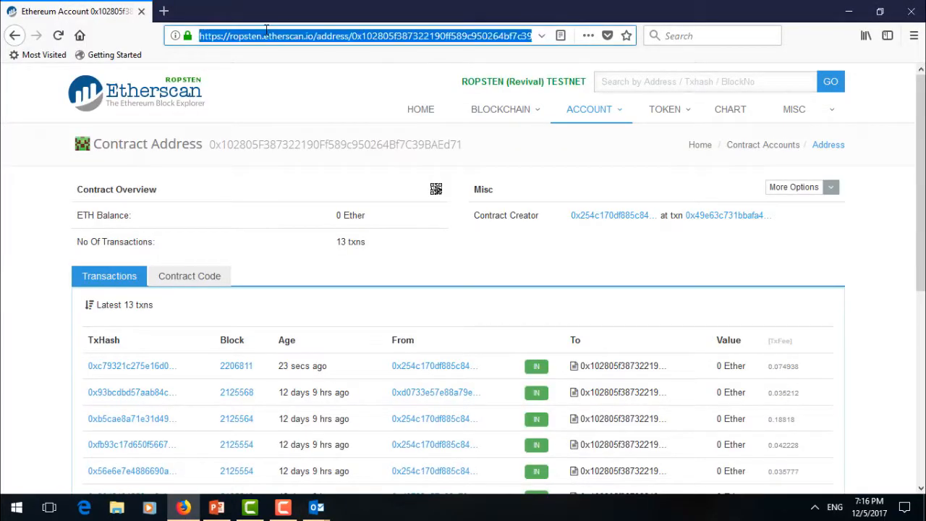
pyautogui.press('Return')
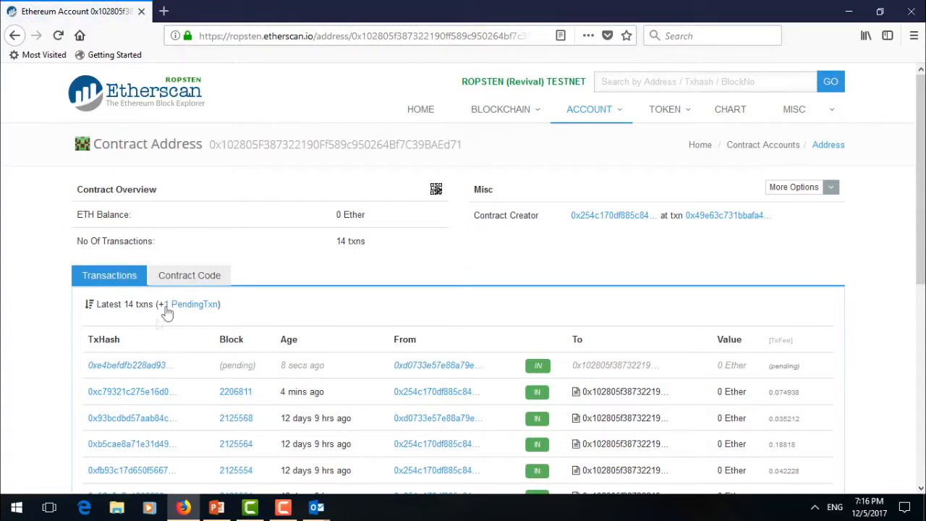
pyautogui.middleClick(159, 367)
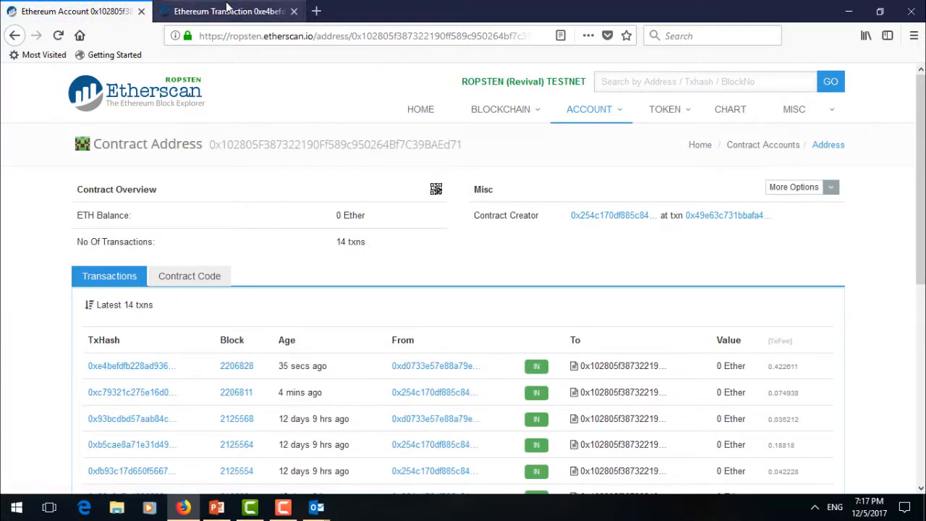
pyautogui.click(293, 11)
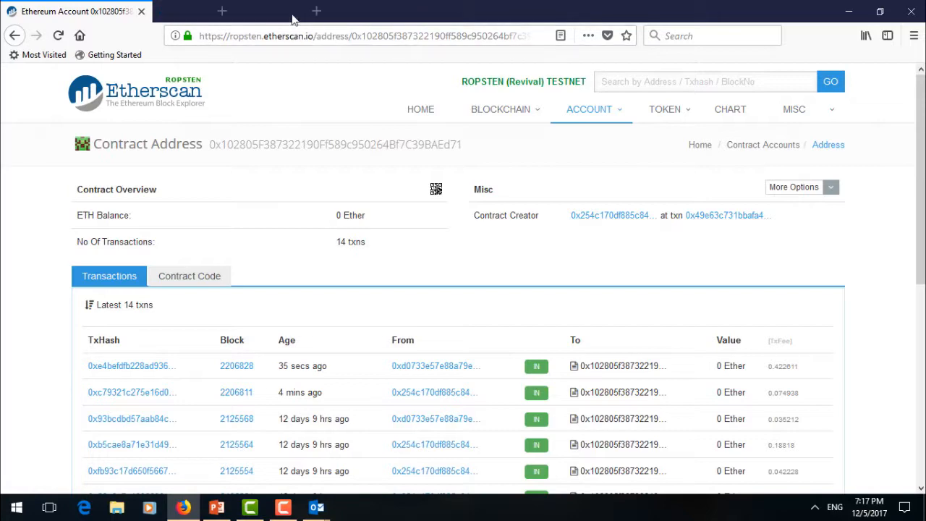
pyautogui.click(848, 11)
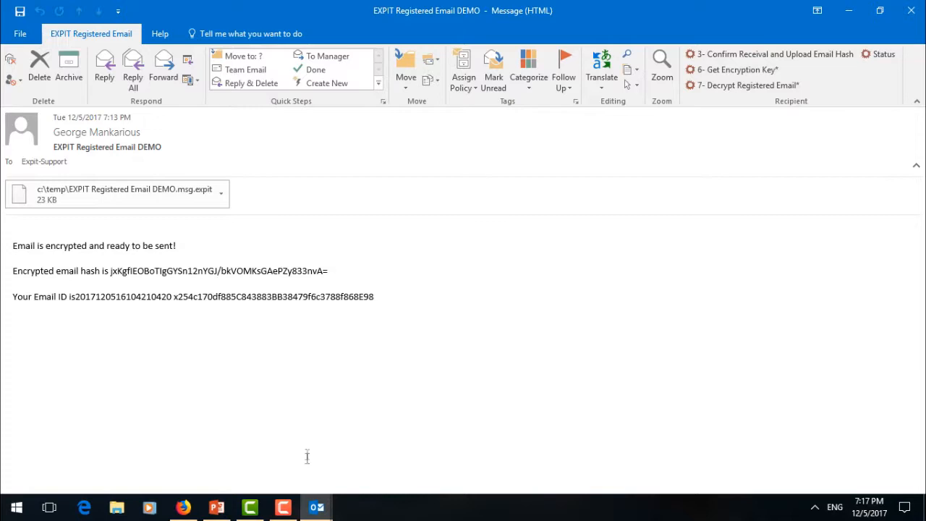
# - Bring the 'RE: EXPIT Registered Email DEMO' reply window forward and open the Email Id lookup
pyautogui.click(315, 507)
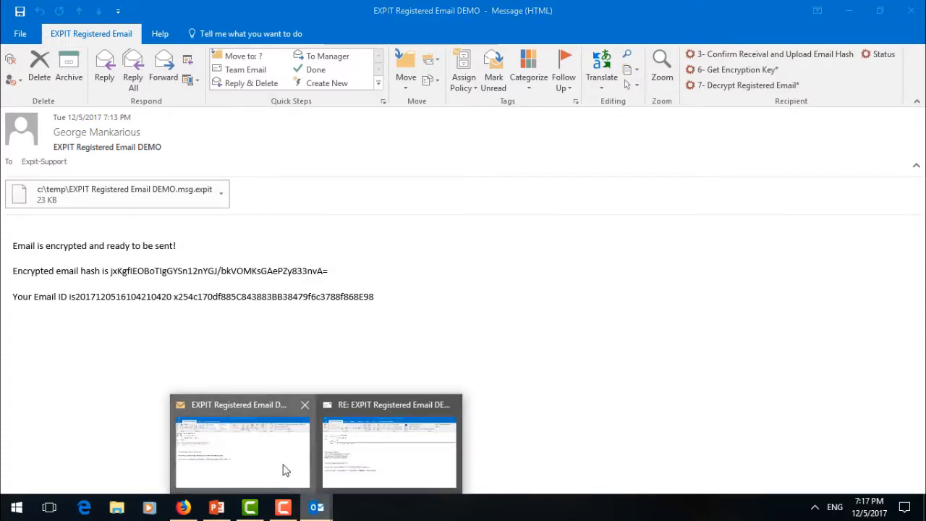
pyautogui.click(284, 467)
pyautogui.moveTo(317, 507)
pyautogui.click(378, 460)
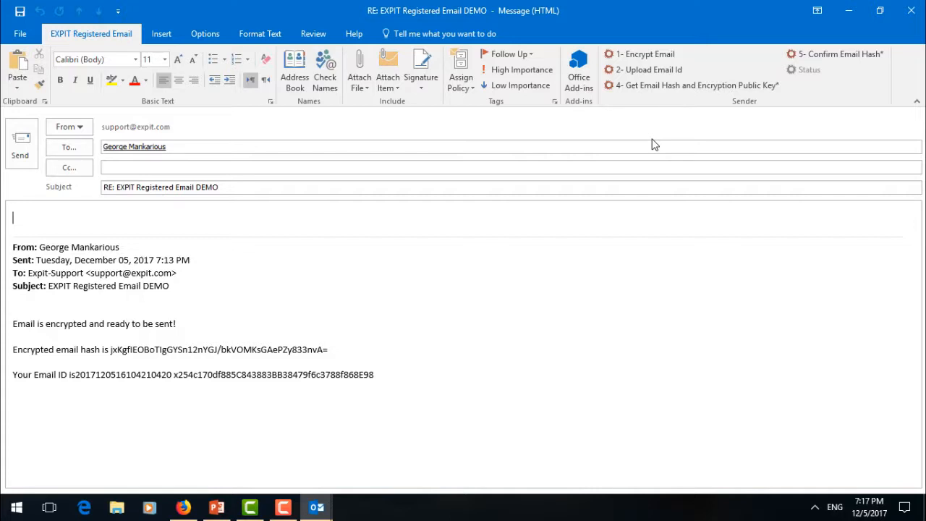
pyautogui.click(685, 86)
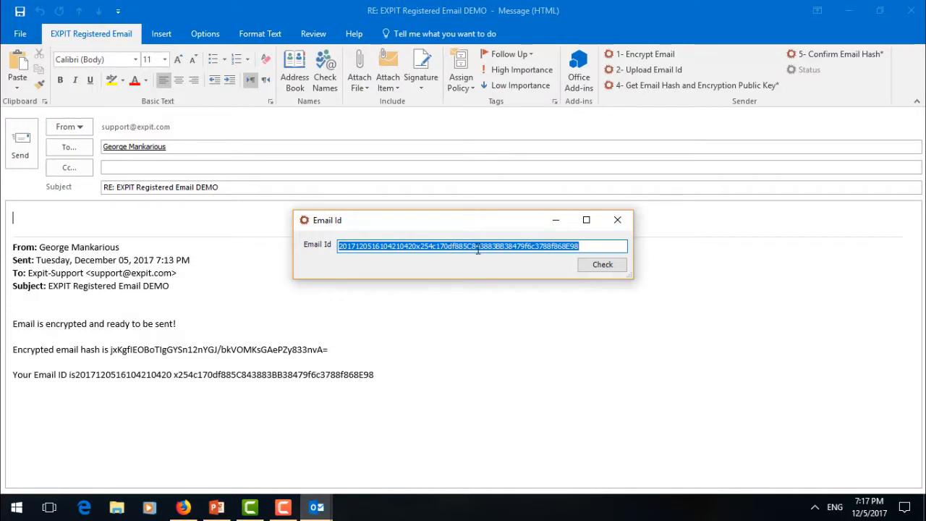
# - Check the email ID to retrieve its hash and RSA encryption public key
pyautogui.click(601, 264)
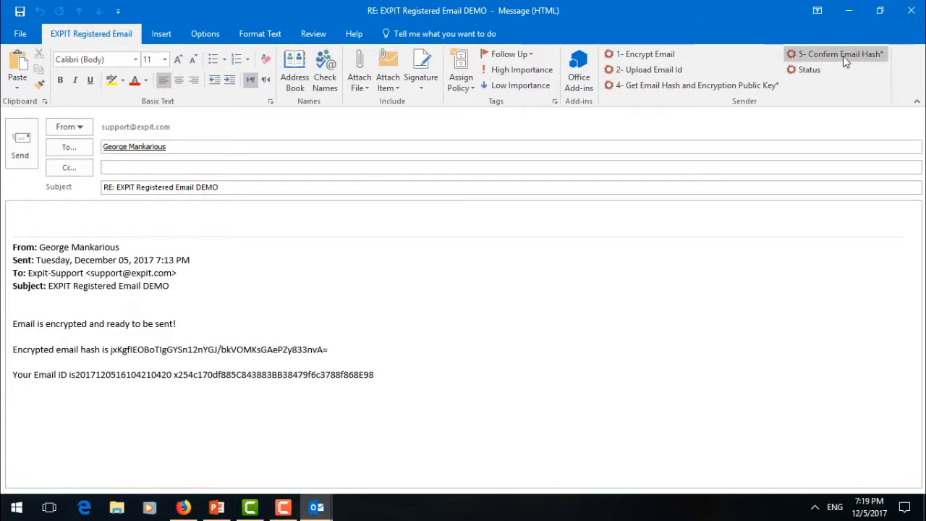
pyautogui.click(842, 58)
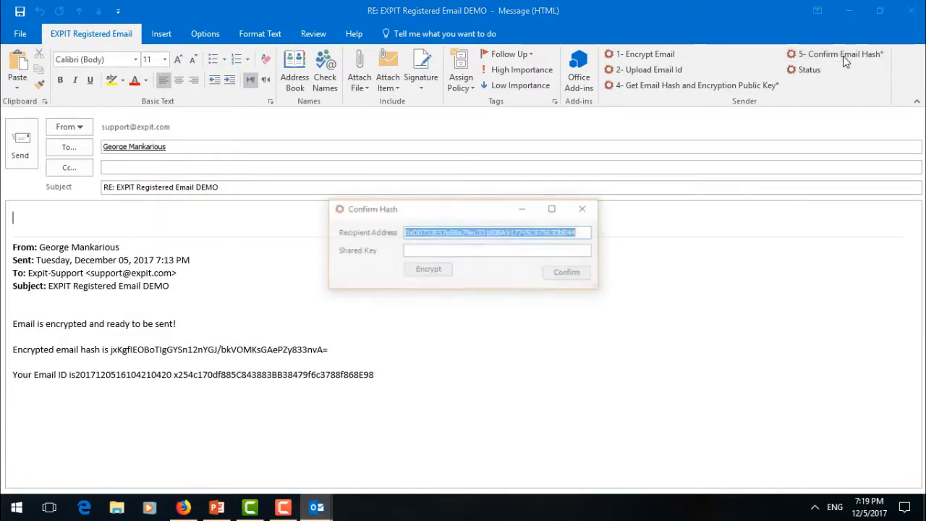
# - Confirm the email hash for the recipient with an encrypted shared key and acknowledge the success message
pyautogui.click(445, 253)
pyautogui.write('demo')
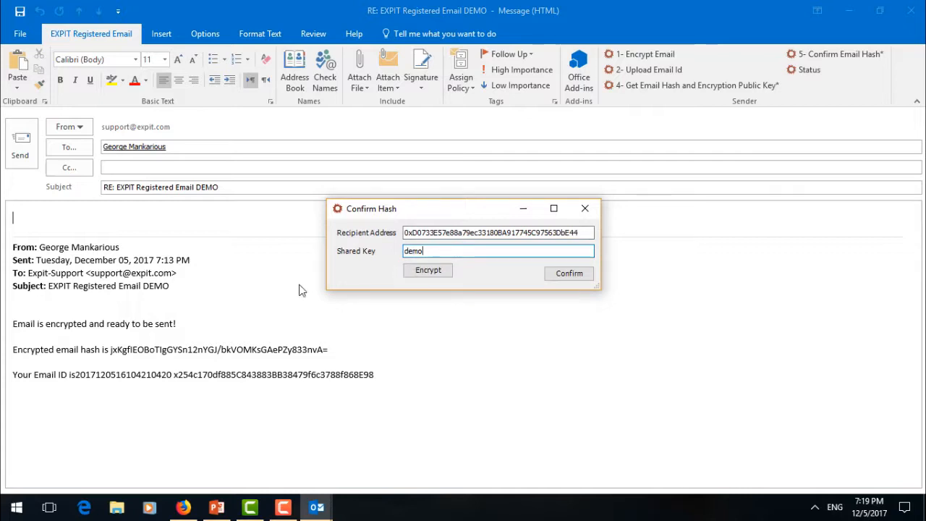
pyautogui.click(439, 273)
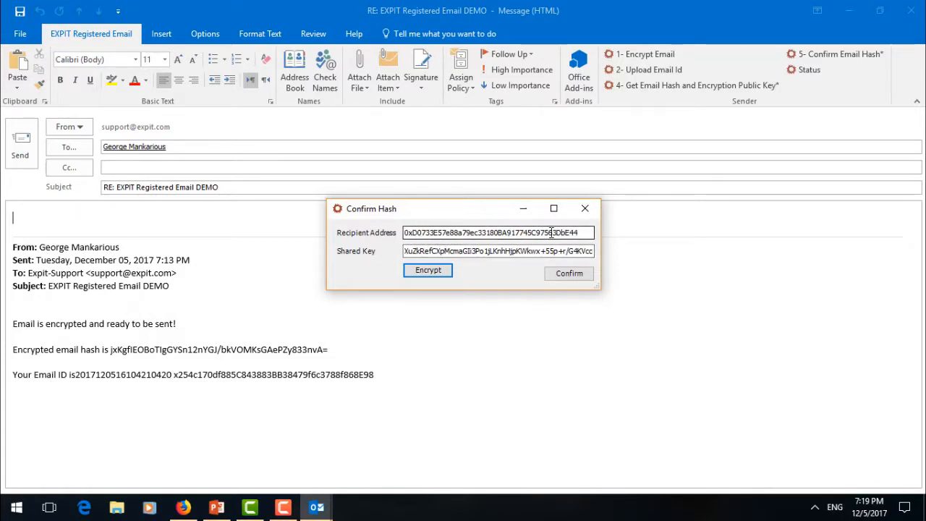
pyautogui.click(576, 273)
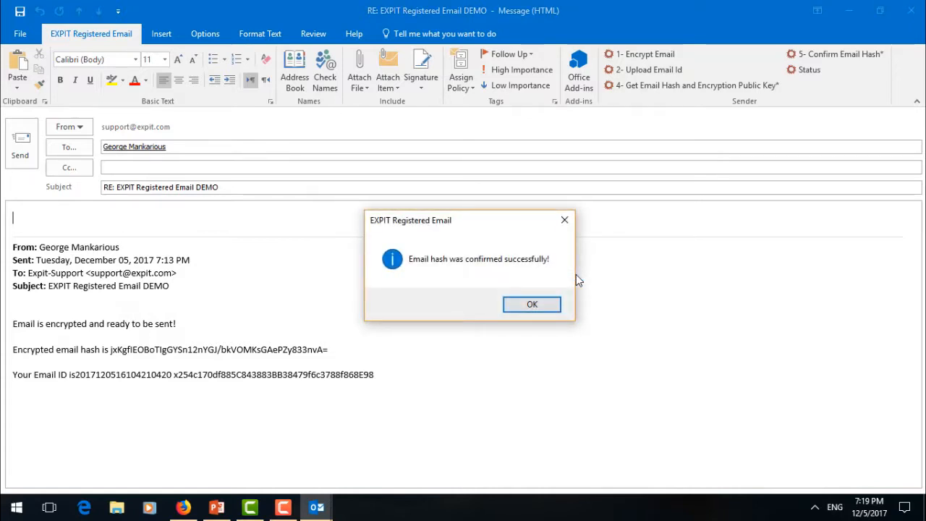
pyautogui.click(532, 305)
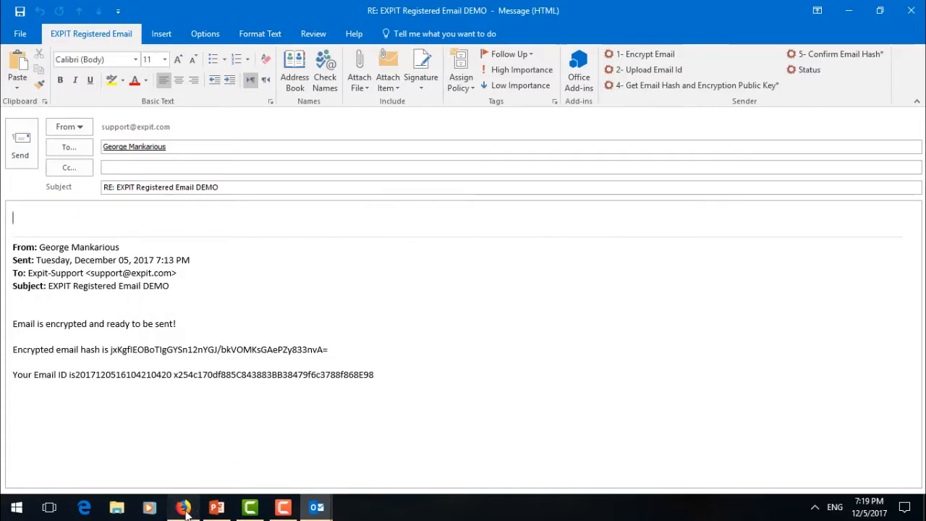
pyautogui.click(183, 507)
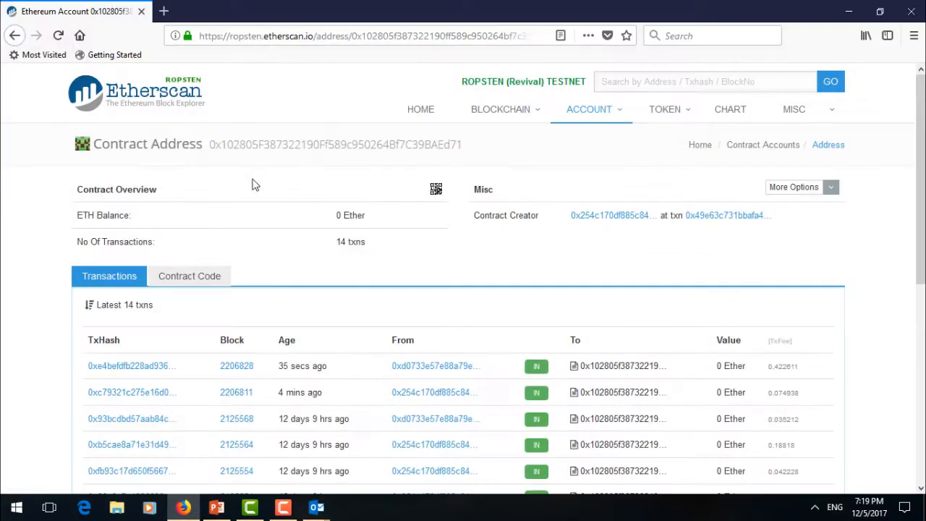
# - Reload the Etherscan contract page until the transaction shows confirmed in block 2206844, 17 transactions total
pyautogui.click(301, 34)
pyautogui.press('Return')
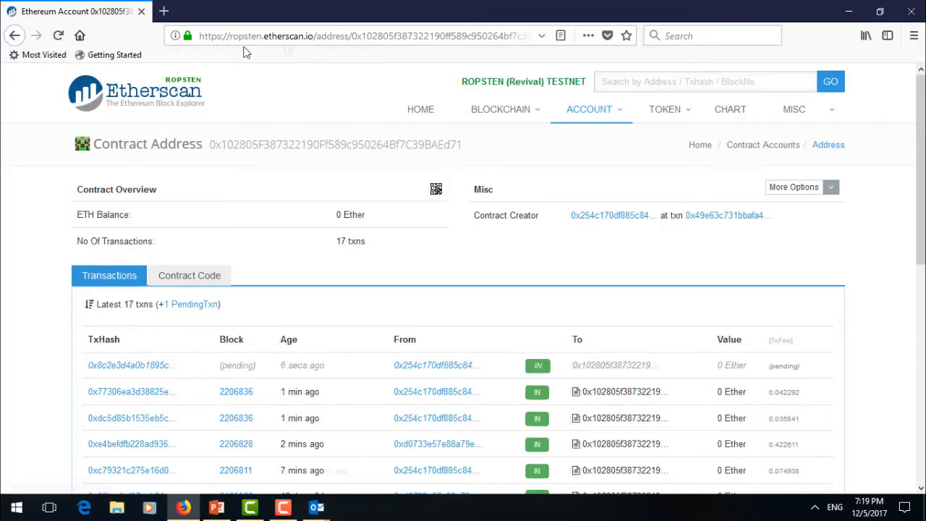
pyautogui.press('F5')
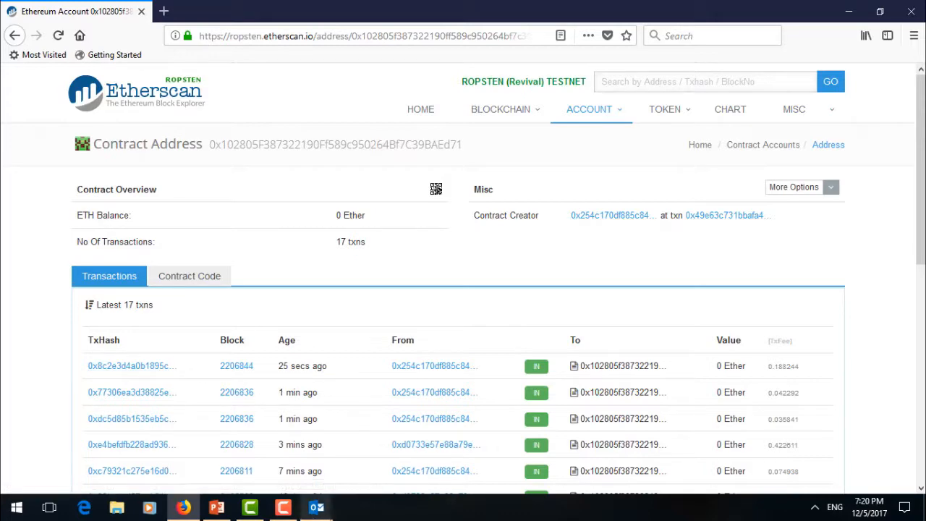
# - In the received EXPIT Registered Email DEMO message, retrieve and copy the shared encryption key
pyautogui.moveTo(316, 507)
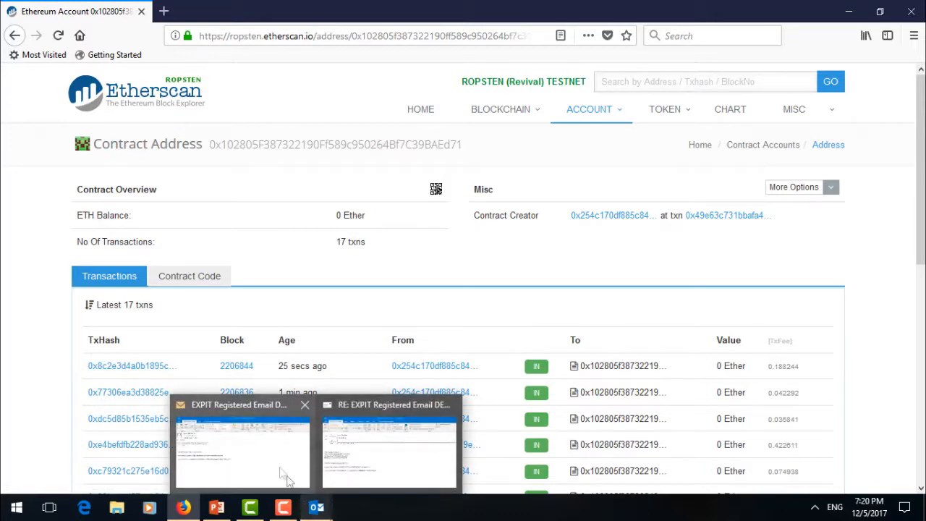
pyautogui.moveTo(268, 460)
pyautogui.click(268, 459)
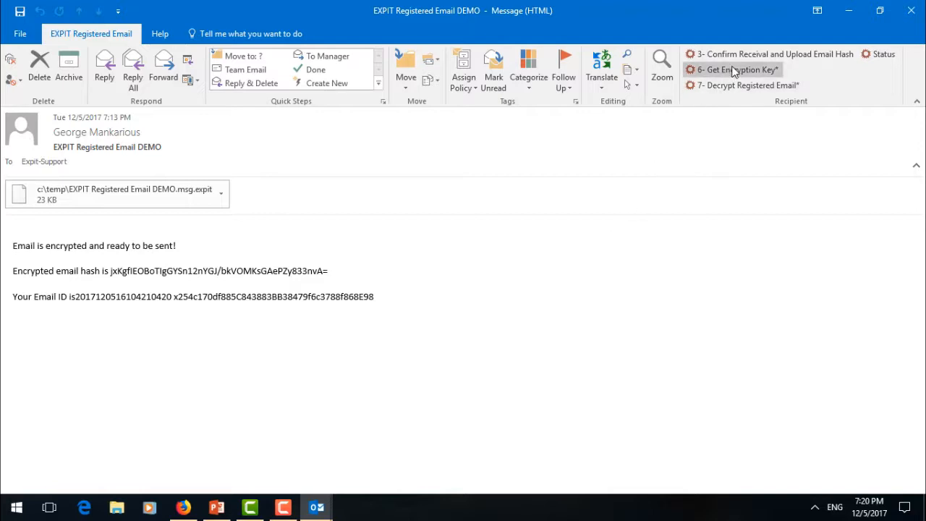
pyautogui.click(752, 73)
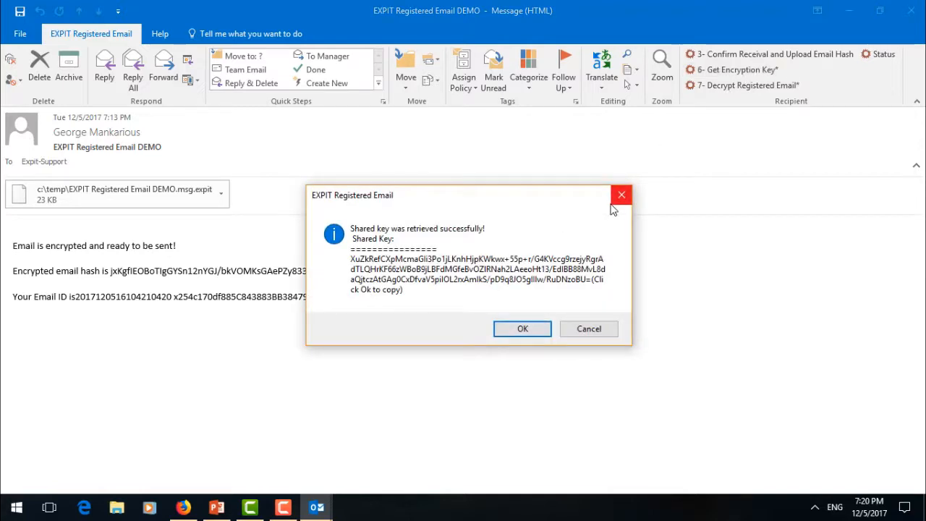
pyautogui.click(538, 335)
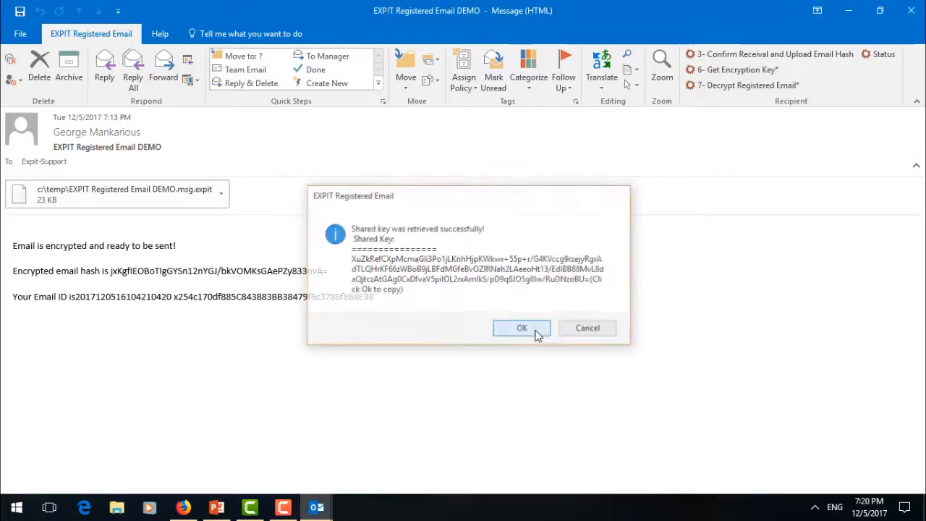
# - Decrypt the registered email with the pasted shared key and save it into the emails folder
pyautogui.click(743, 85)
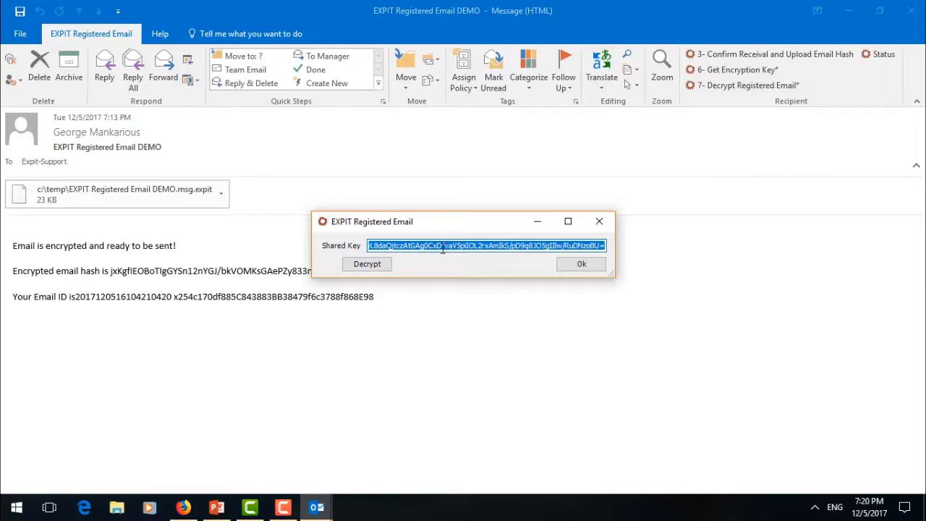
pyautogui.click(371, 265)
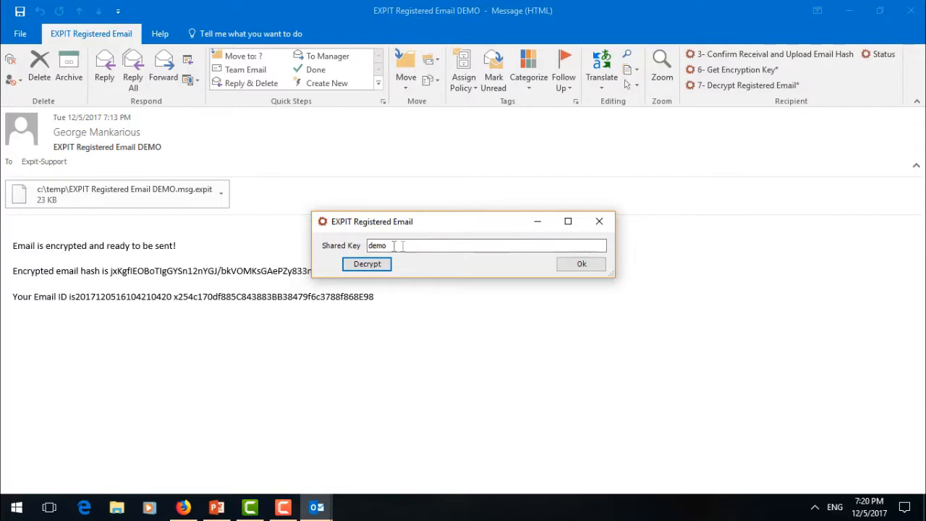
pyautogui.click(582, 264)
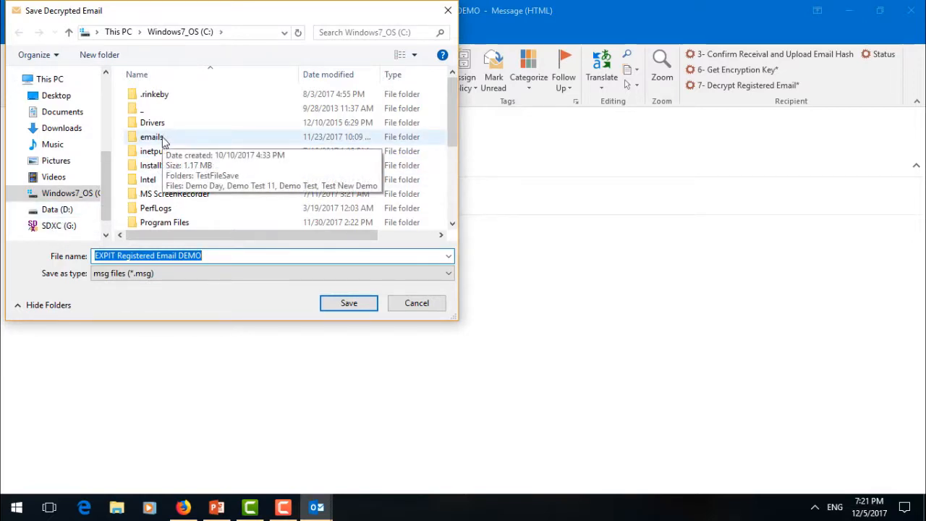
pyautogui.doubleClick(163, 139)
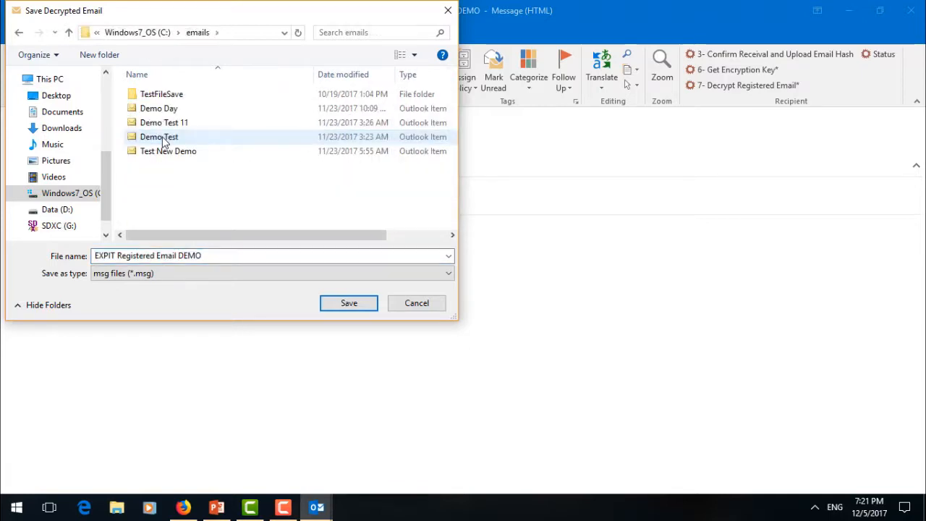
pyautogui.click(345, 303)
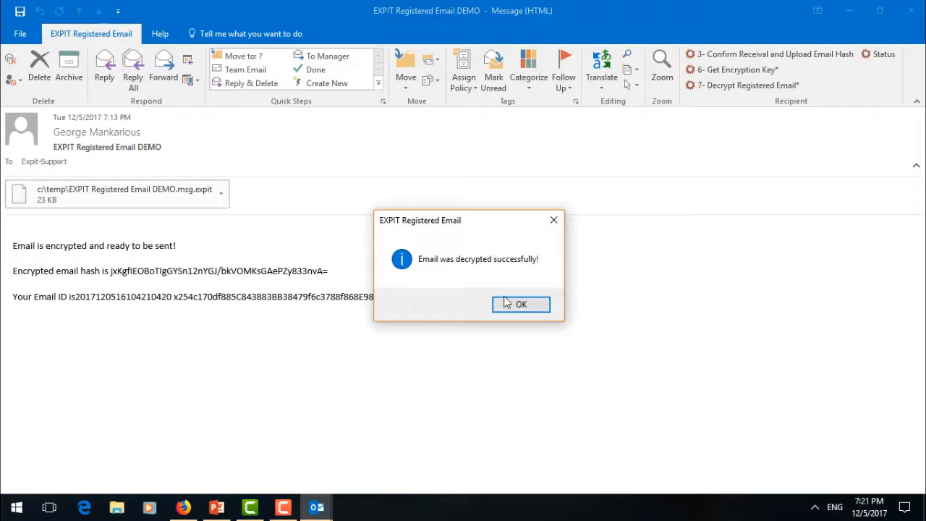
pyautogui.click(506, 303)
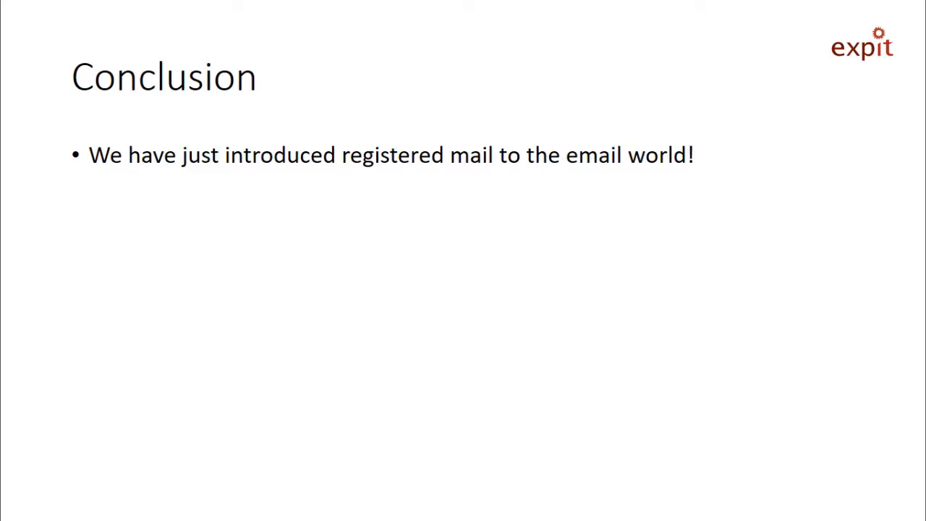
# - Reveal the Conclusion slide's bullets on security and tracking features and on blockchain-enhanced email security
pyautogui.press('Right')
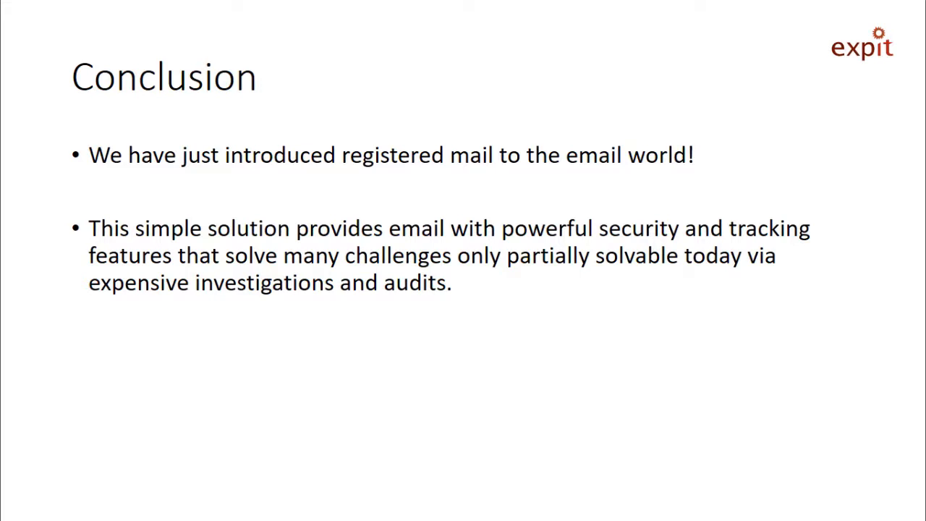
pyautogui.press('Right')
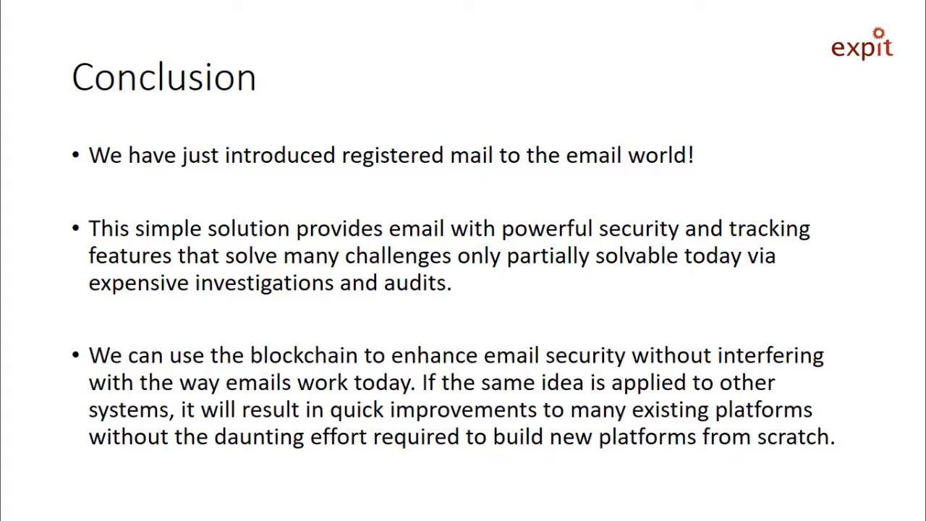